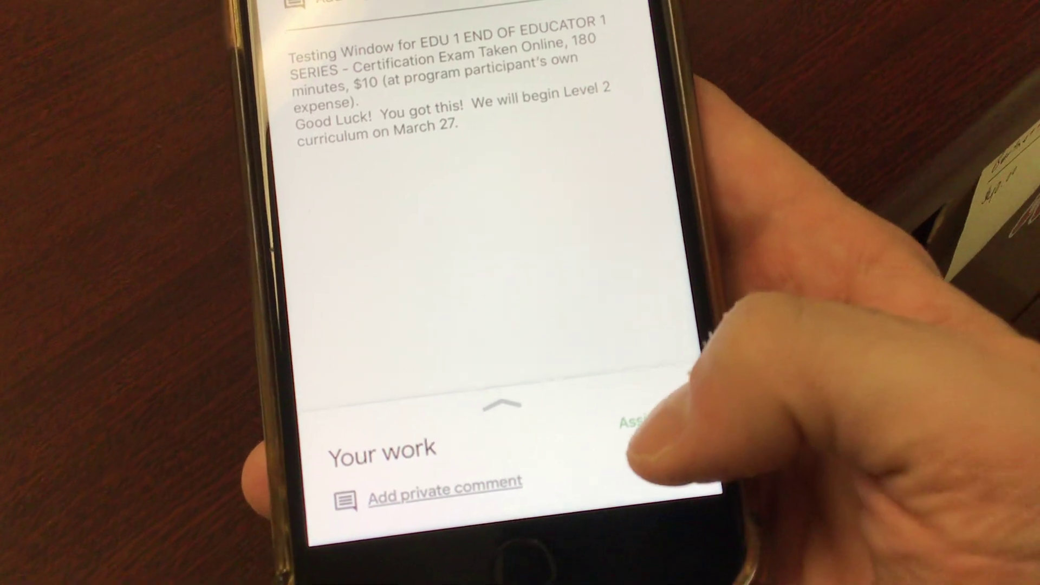
Step: Expand Your work and choose to attach a photo from the phone's library
click(634, 423)
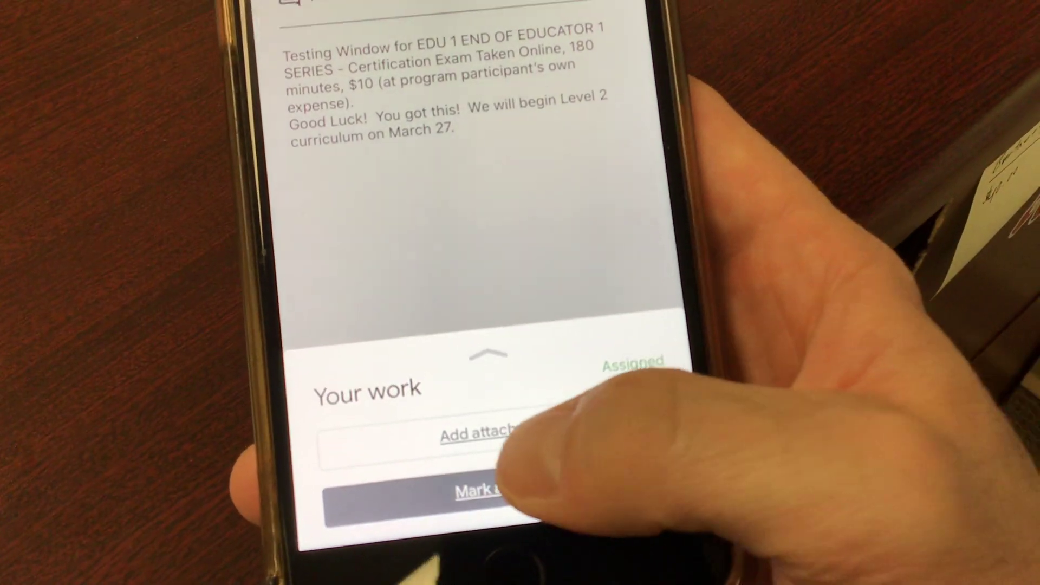
click(468, 420)
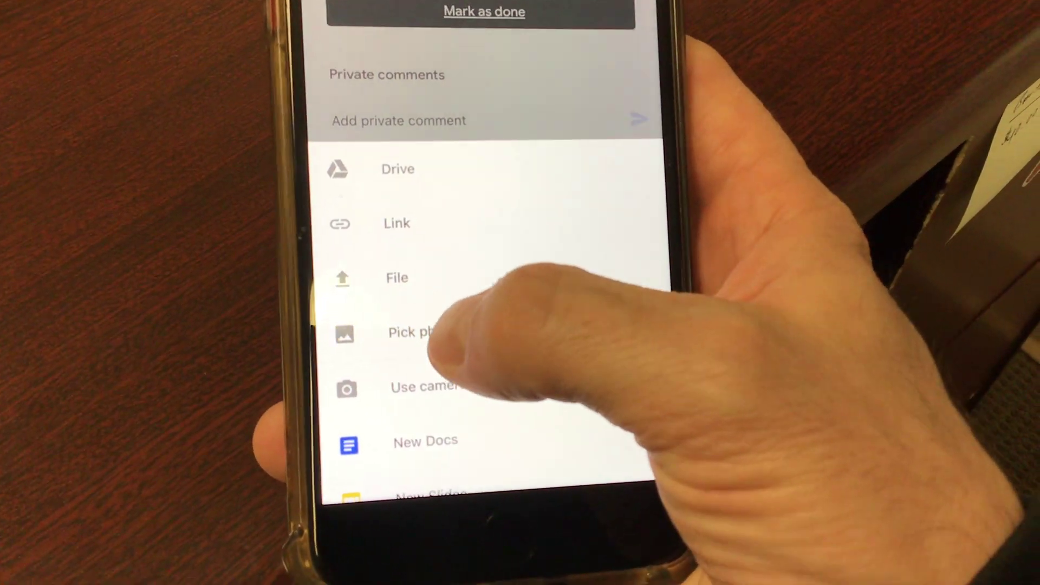
click(431, 345)
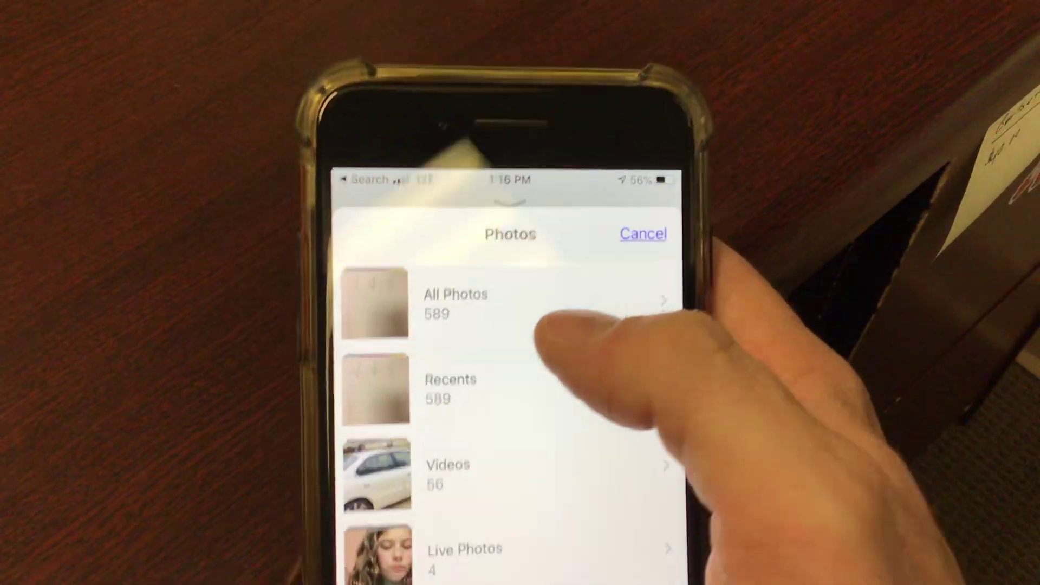